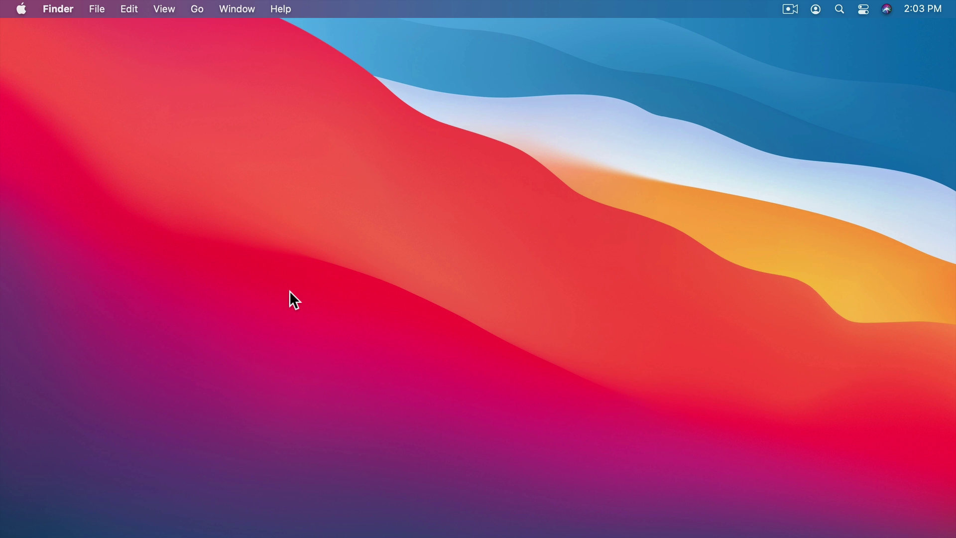
Step: Bring Safari up on archive.org, go to SIGN UP, and scroll to the empty sign-up fields
mouse_move(189, 529)
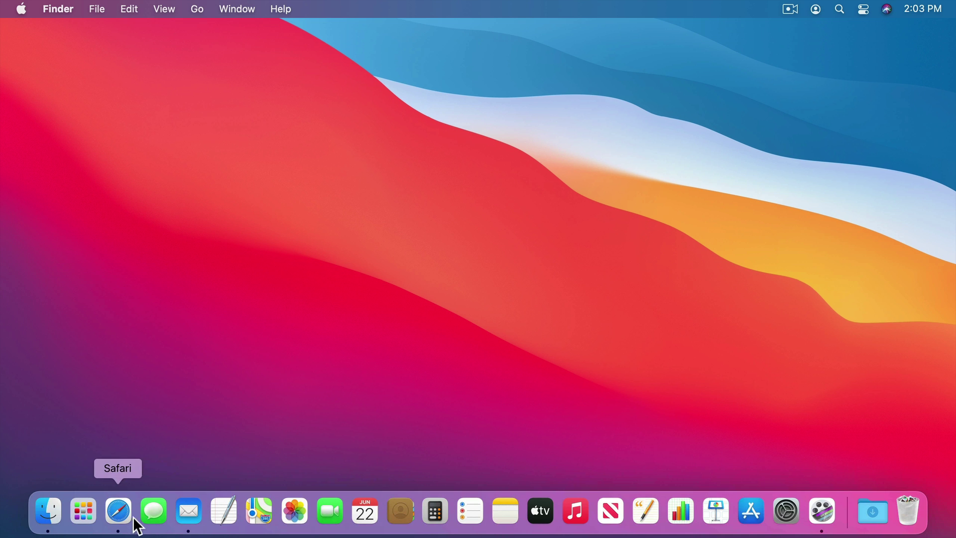
click(118, 511)
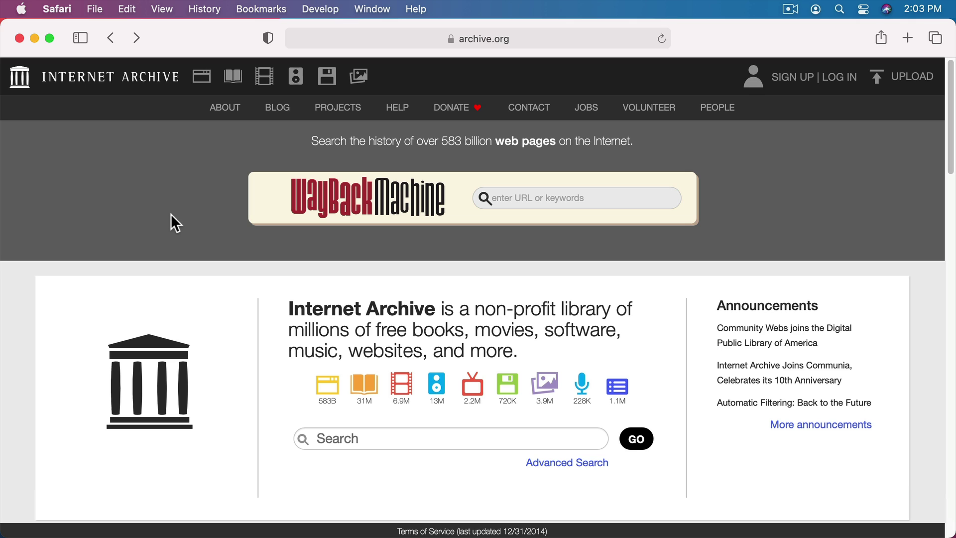
click(787, 81)
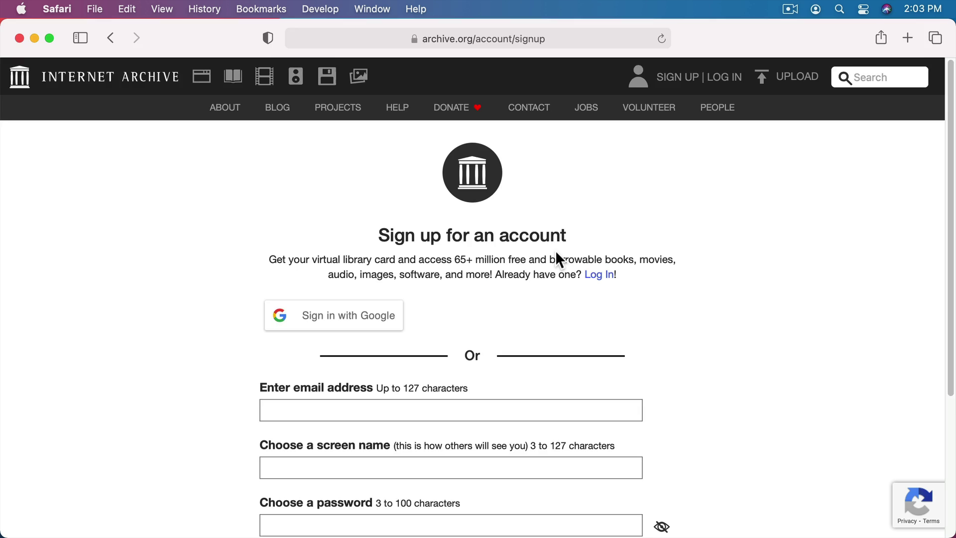
scroll(555, 250, down, 5)
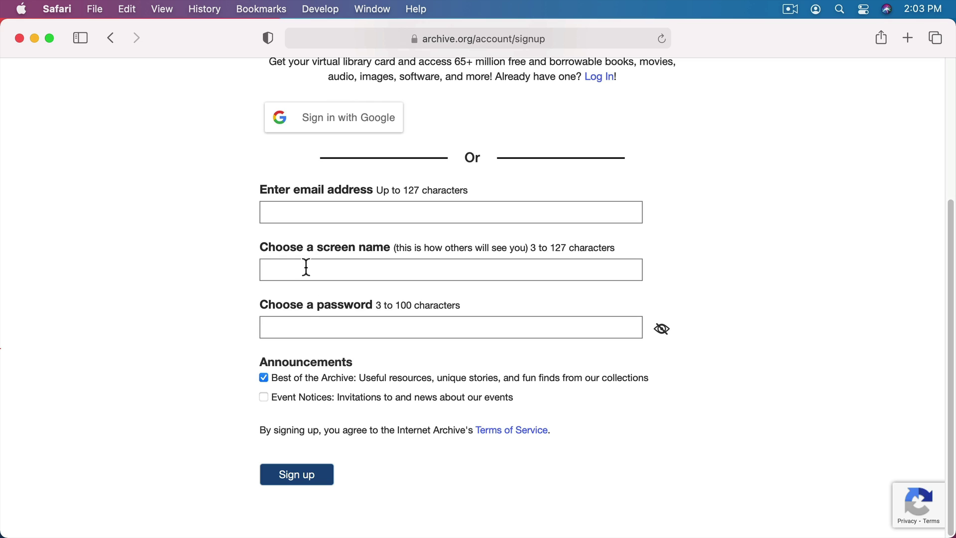
Step: Enter the e-mail address and screen name, then move into Password to get Safari's suggestion
click(282, 211)
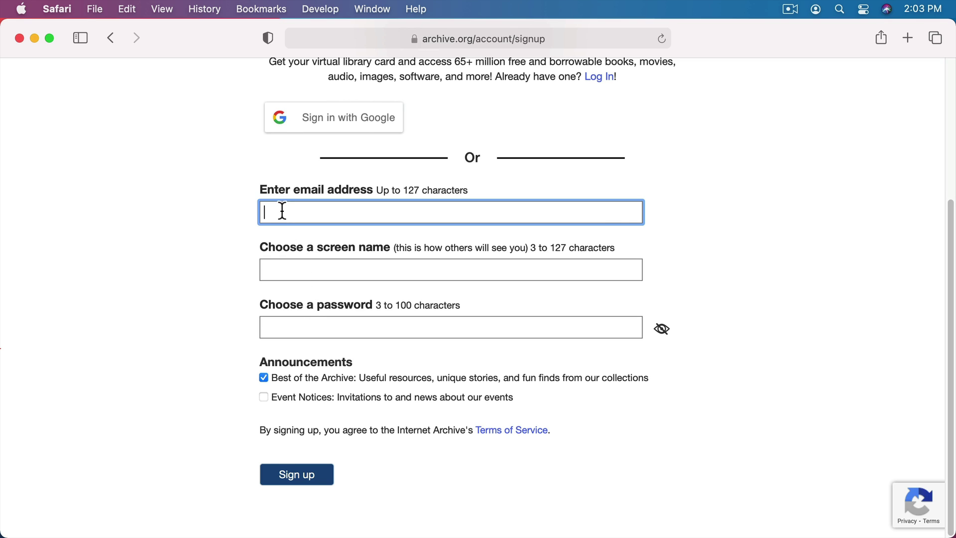
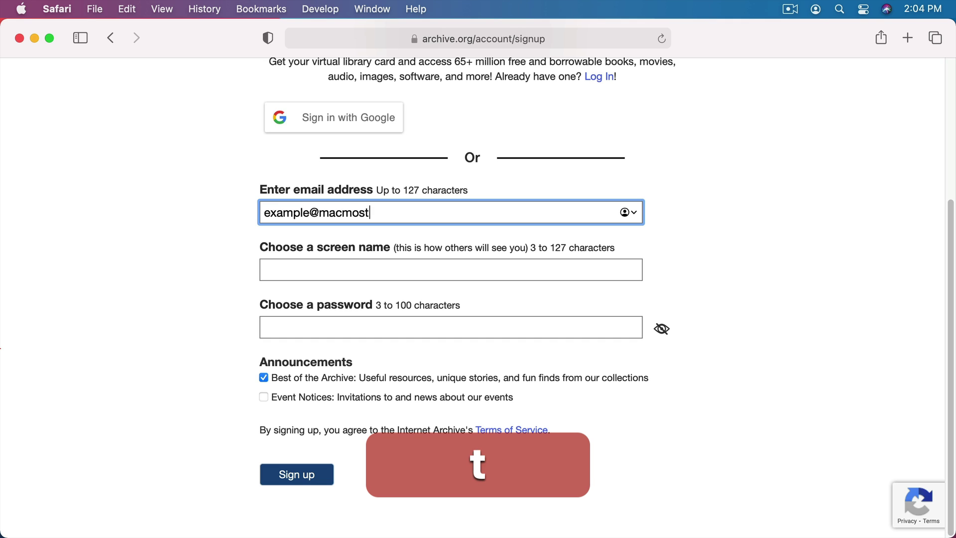
key(Tab)
text(M)
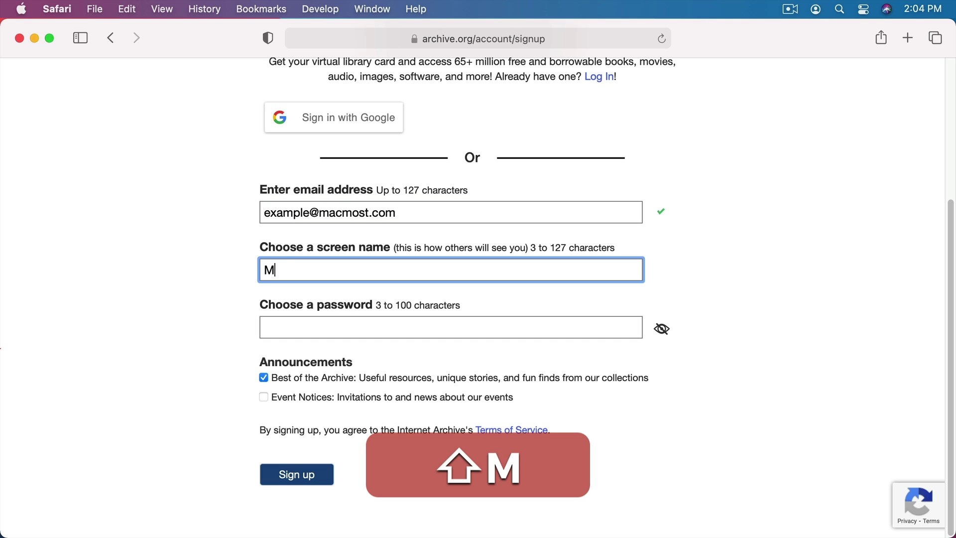
text(ac Most)
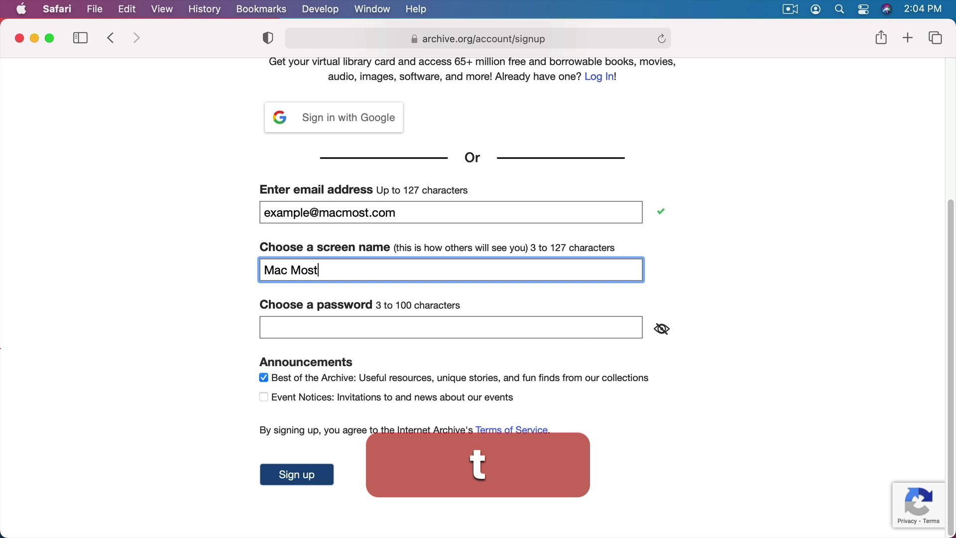
key(Tab)
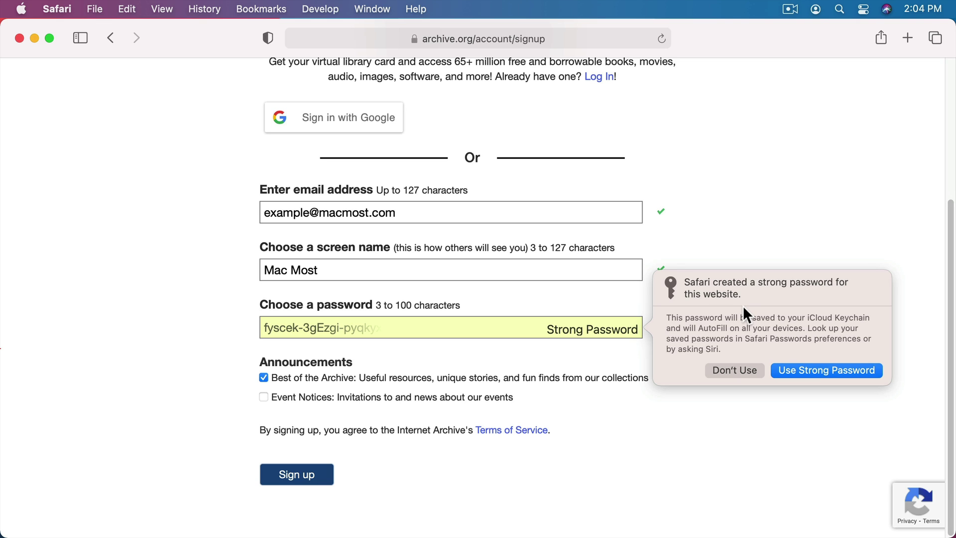
Step: Use Safari's strong password, then show the saved login for the e-mail field on archive.org's login page
click(806, 372)
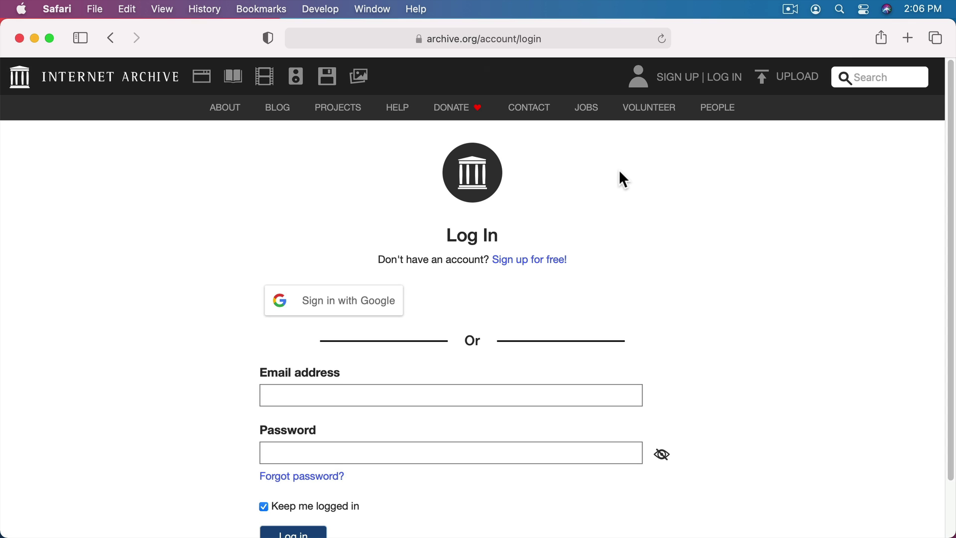
scroll(621, 173, down, 3)
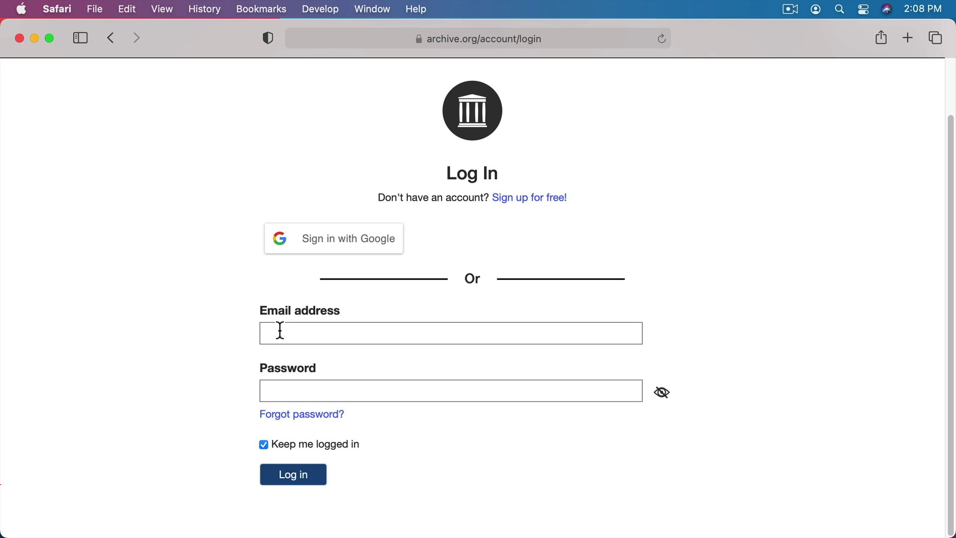
click(280, 330)
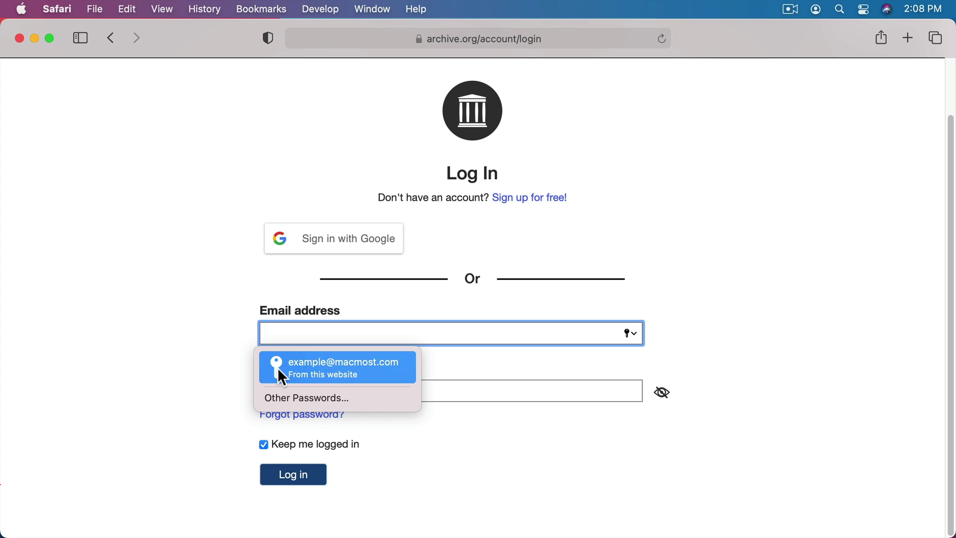
Step: Autofill the archive.org login form with the saved e-mail and its strong password
click(317, 374)
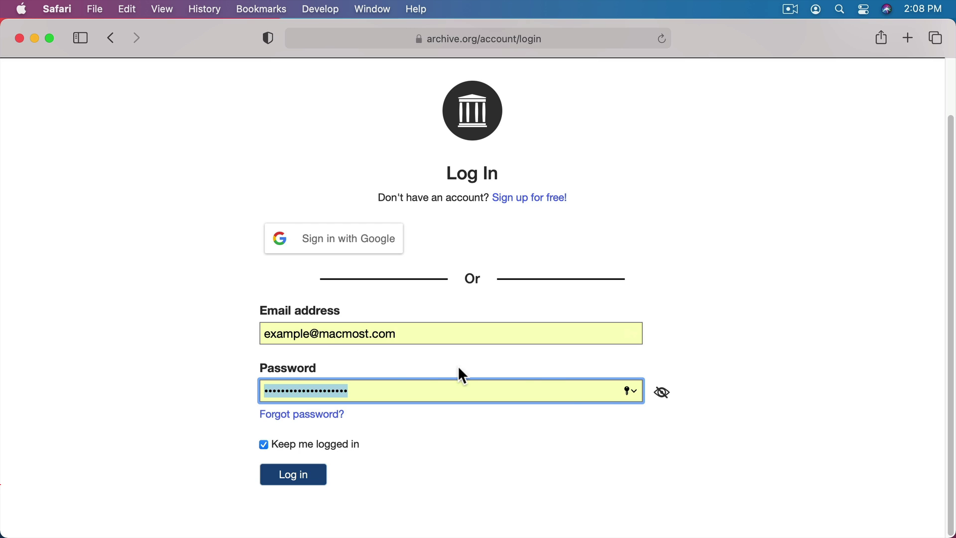
click(628, 392)
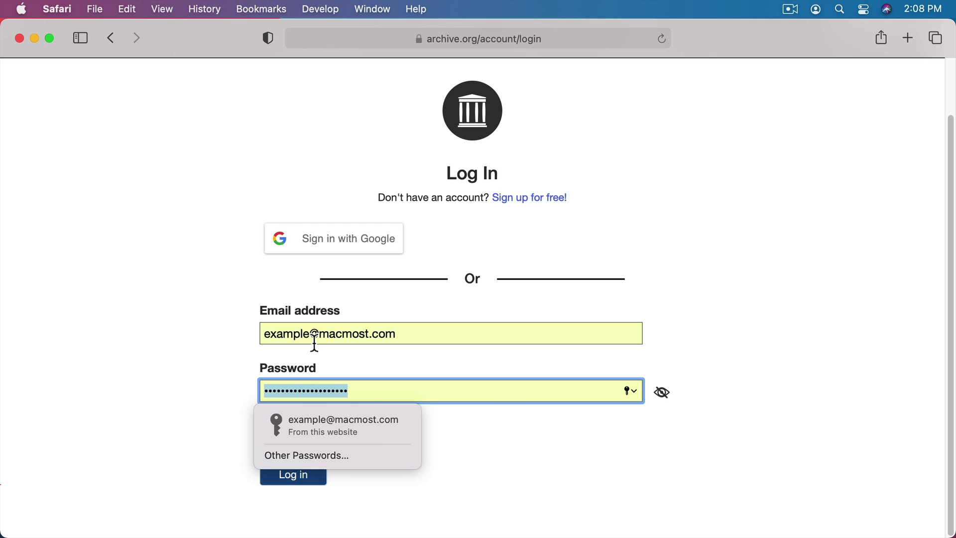
click(304, 427)
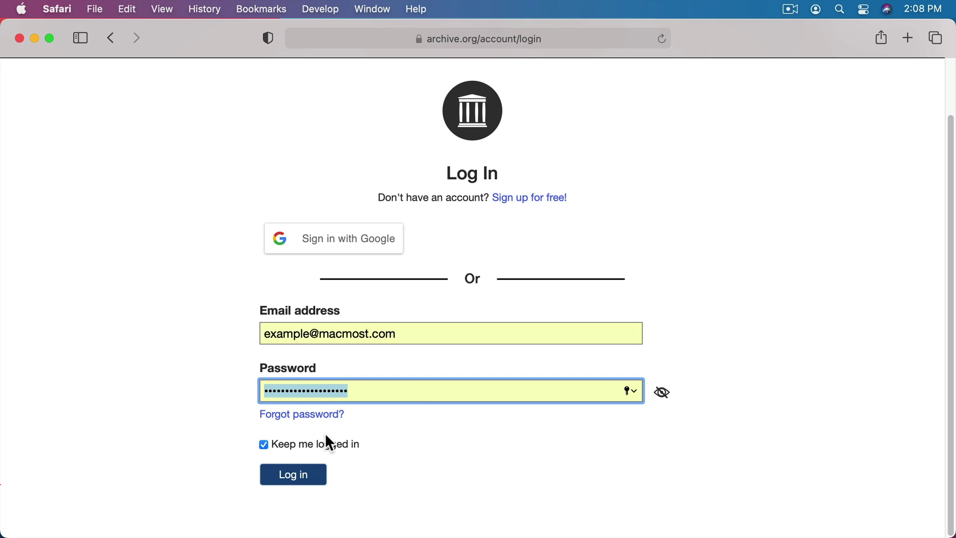
click(299, 479)
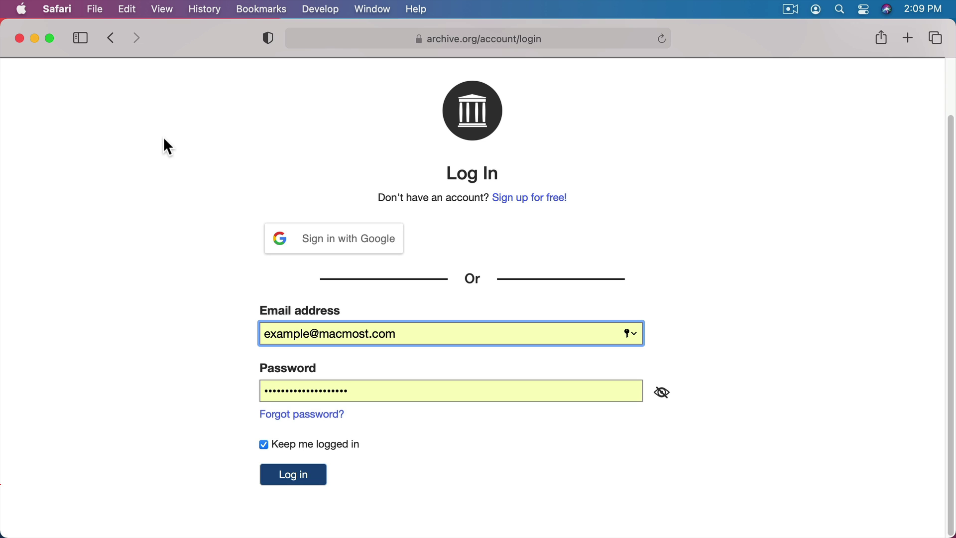
Step: Unlock Safari's Passwords preferences with the Mac user password and reveal the archive.org password
click(48, 9)
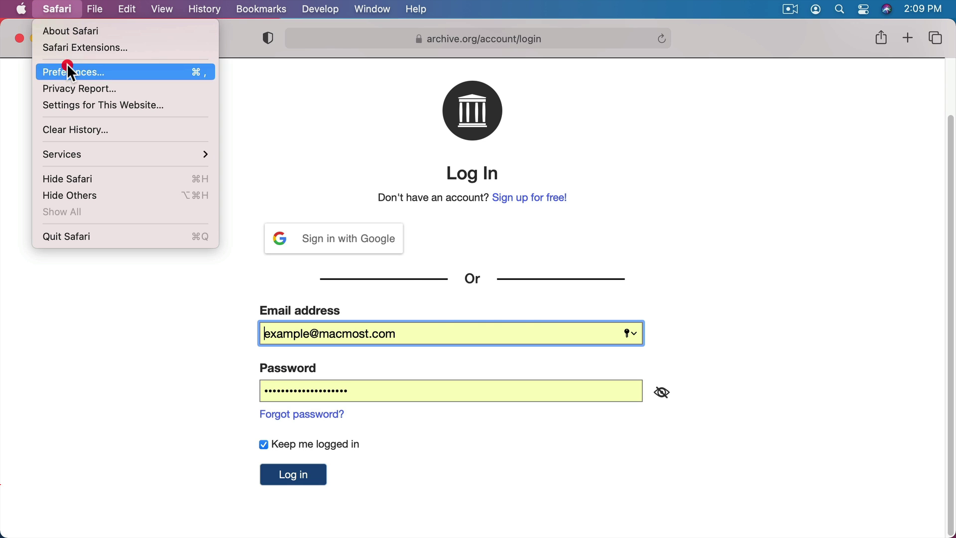
click(68, 70)
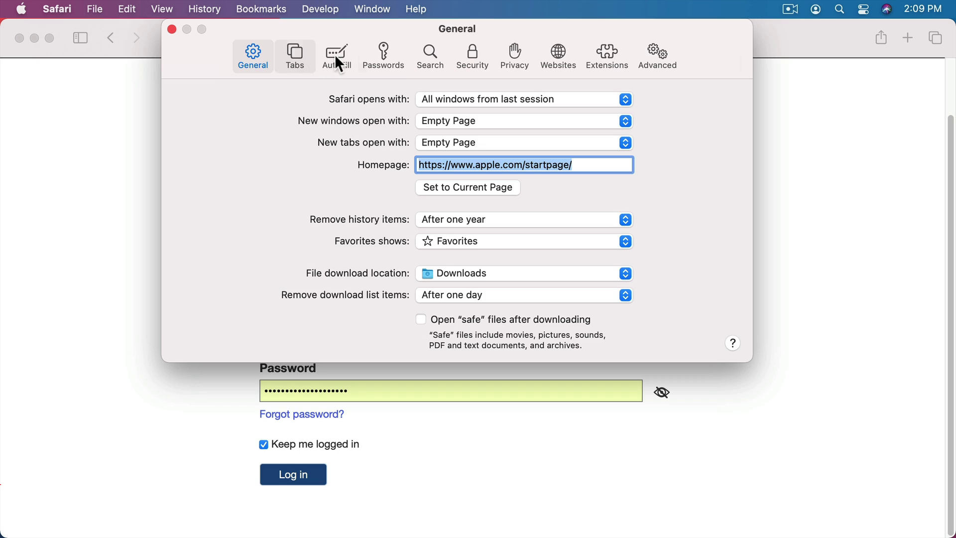
click(384, 50)
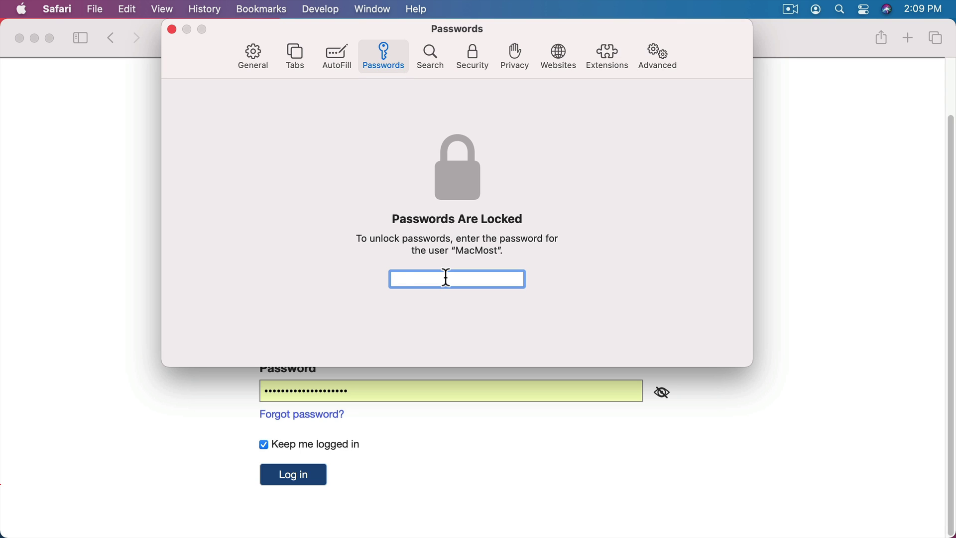
text(•••••••••)
key(Return)
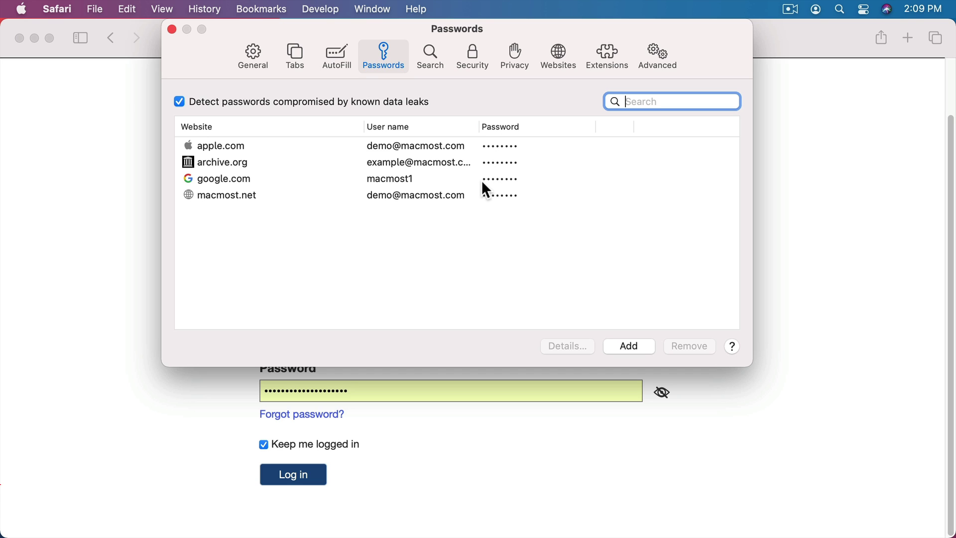
click(500, 163)
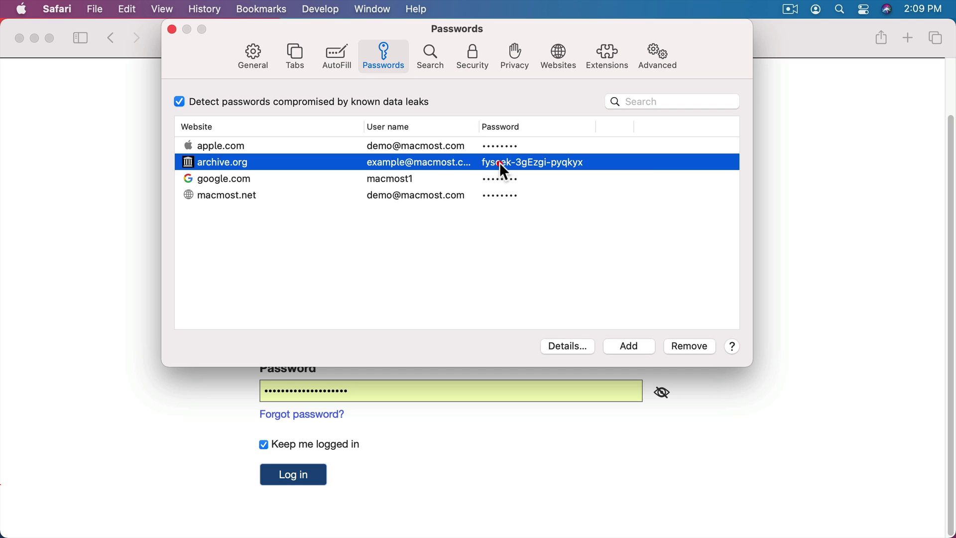
double_click(574, 167)
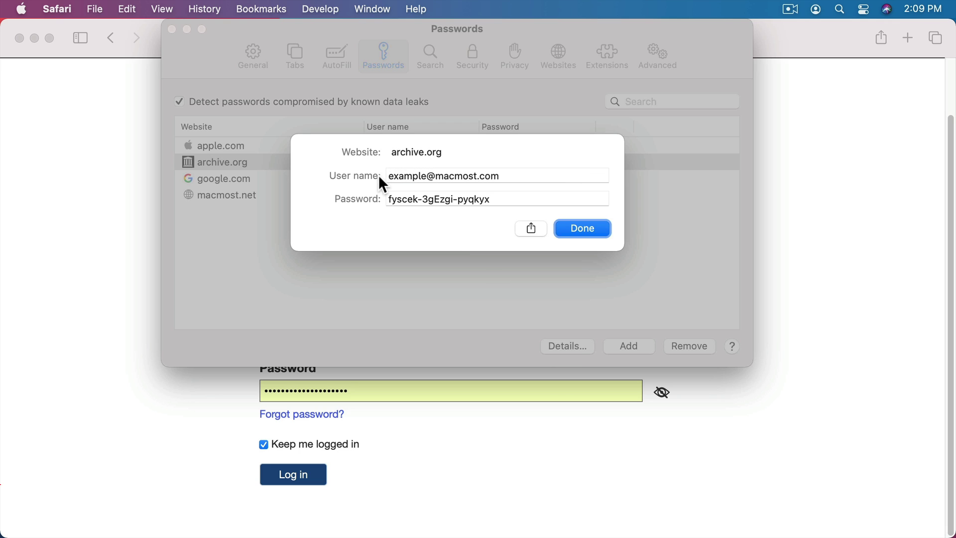
click(506, 199)
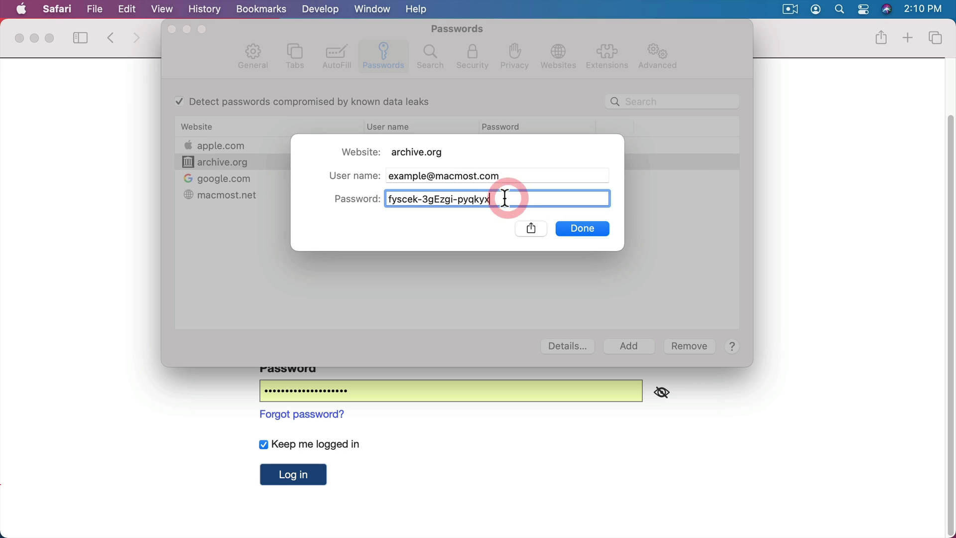
drag(504, 199, 387, 202)
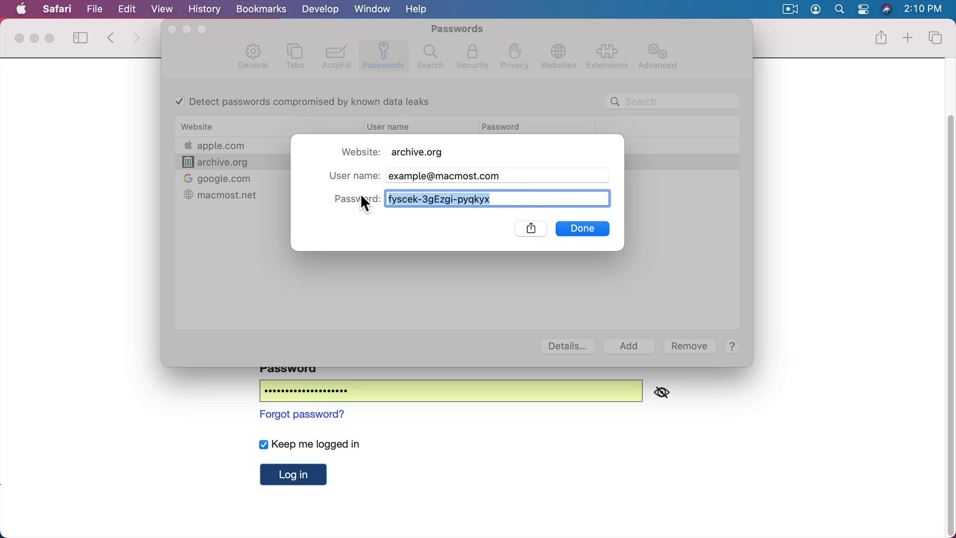
click(467, 199)
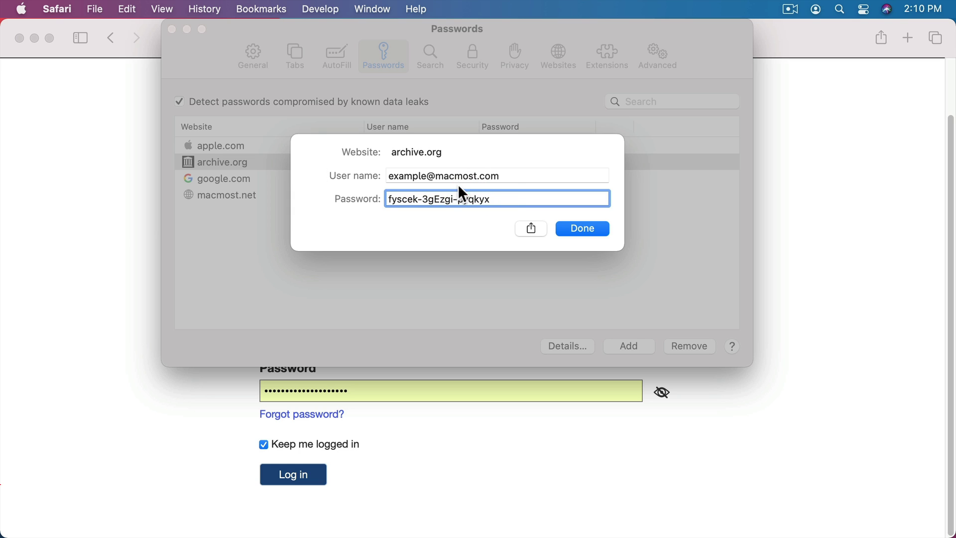
drag(486, 197, 358, 201)
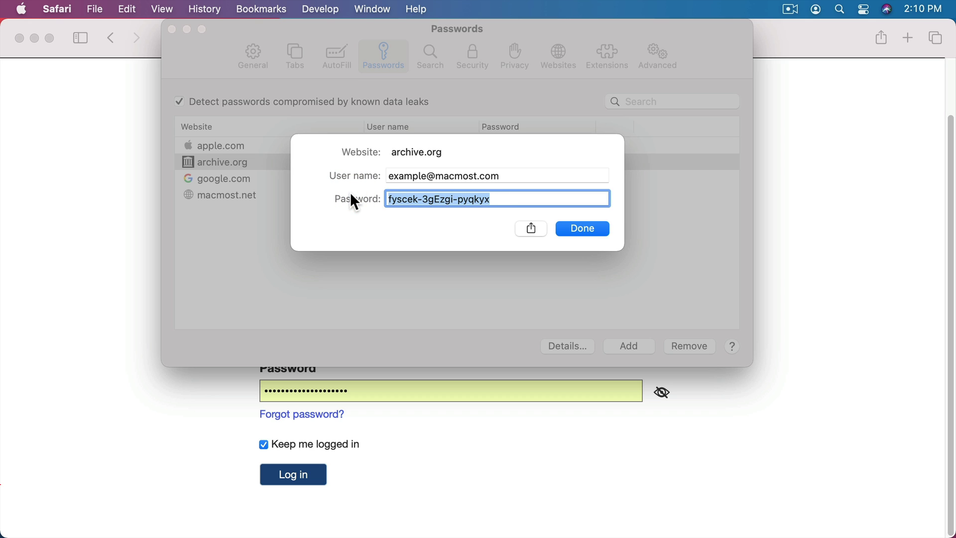
key(Return)
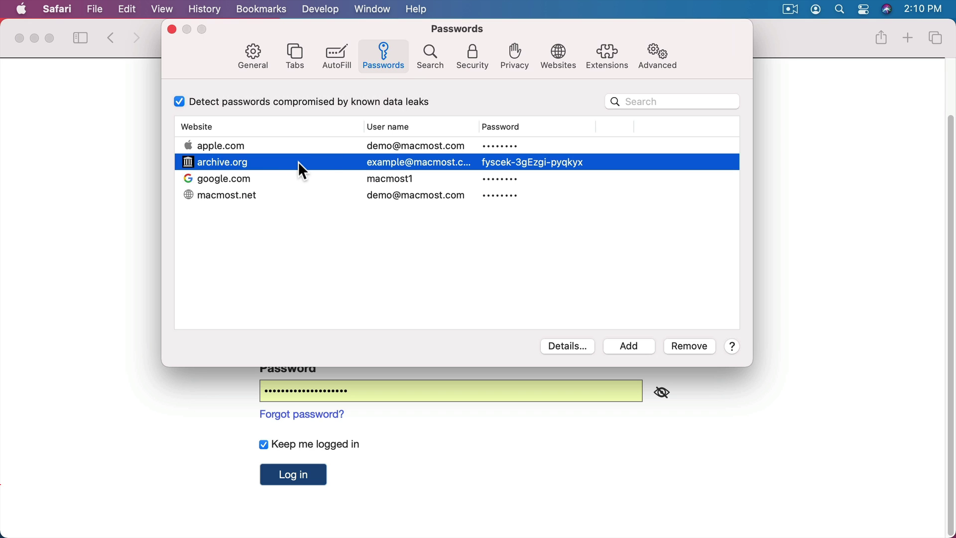
ctrl+click(238, 160)
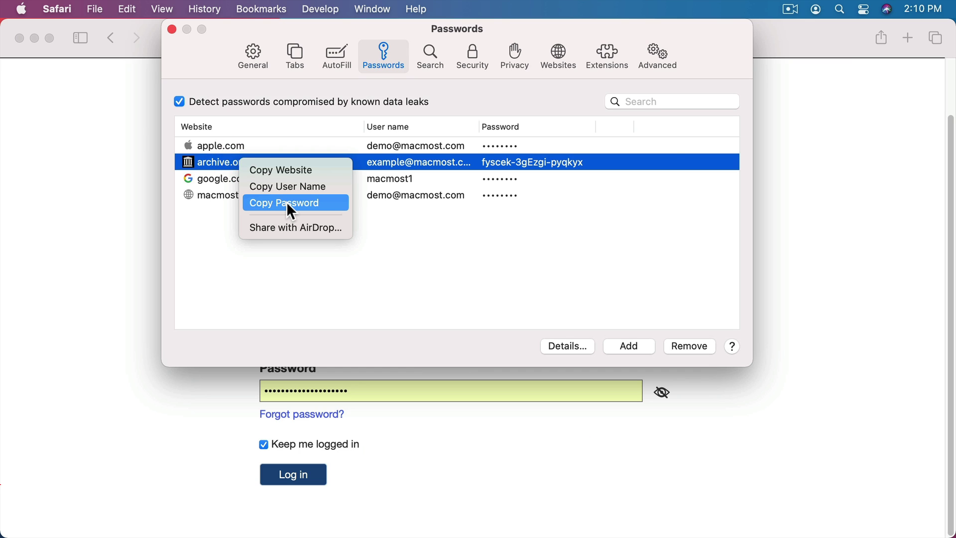
click(208, 228)
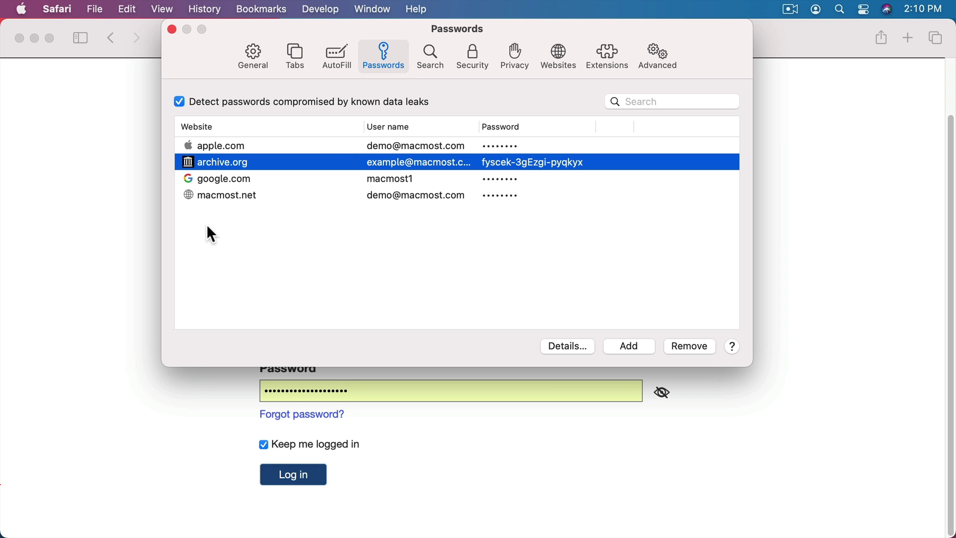
key(BackSpace)
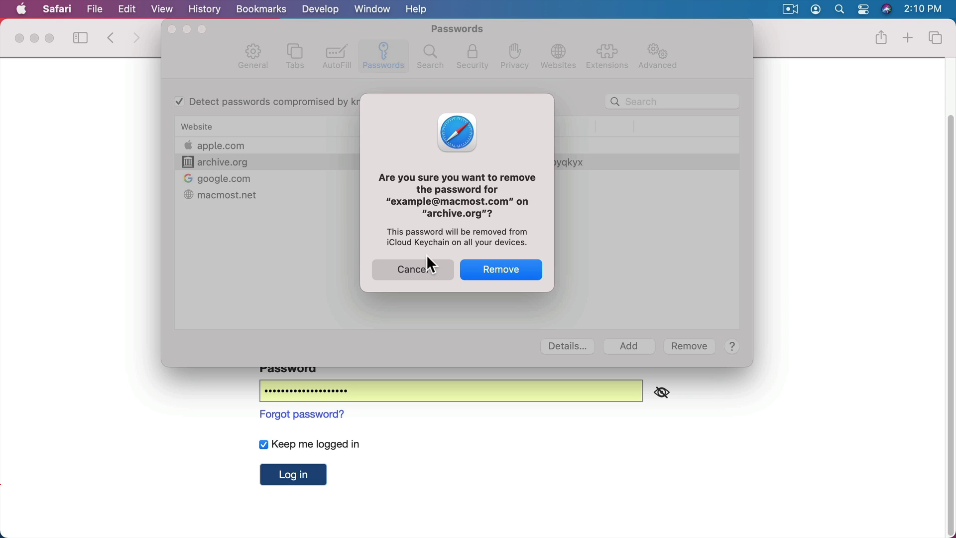
click(427, 266)
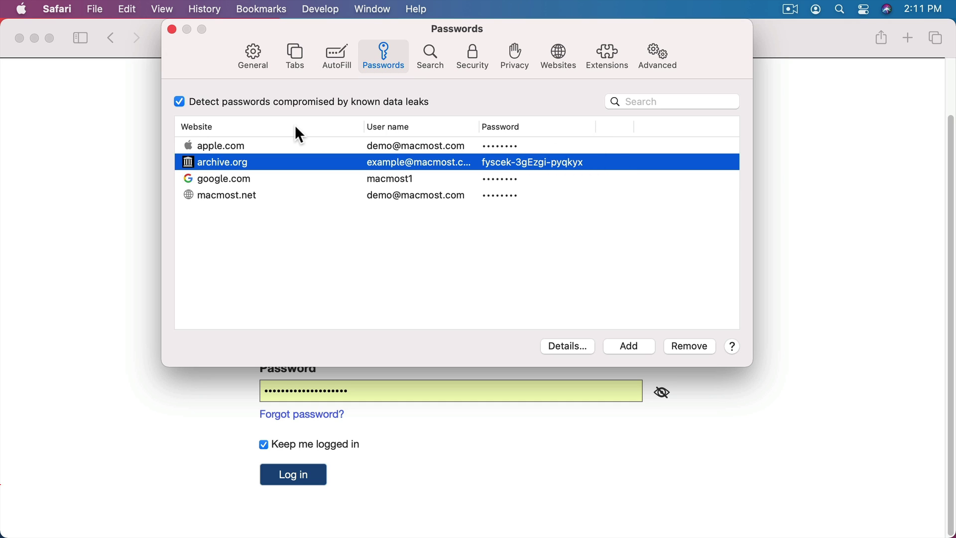
Step: Close Preferences, log in to archive.org, and choose Edit settings from the MAC MOST account menu
key(super+w)
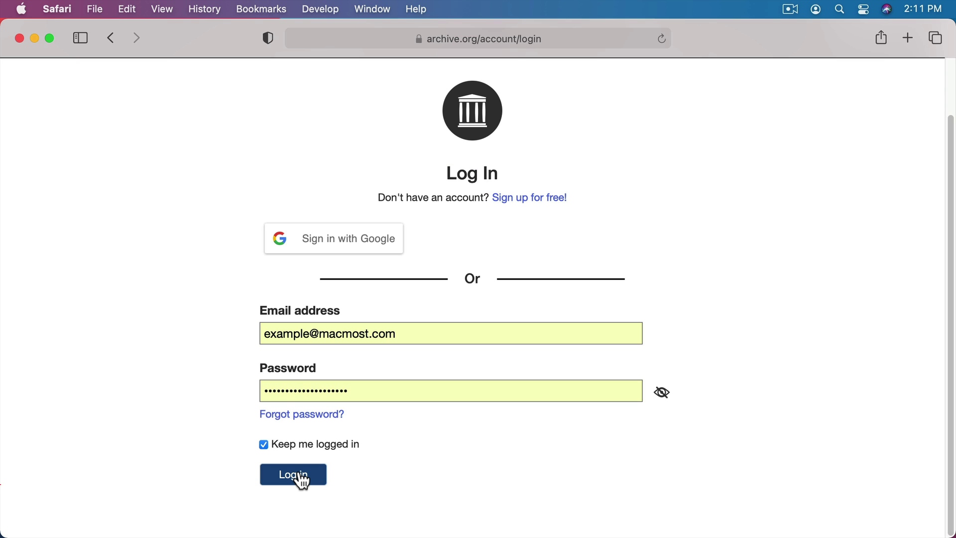
click(301, 476)
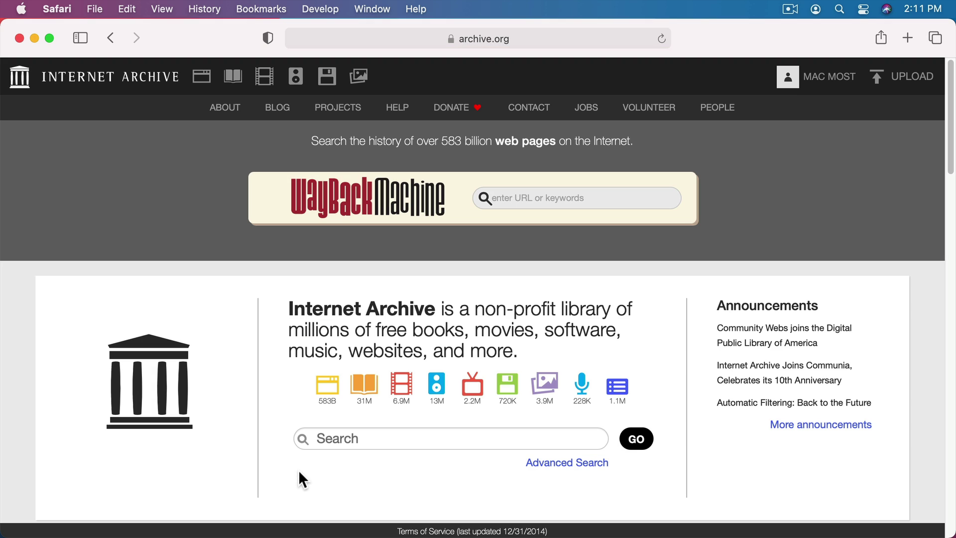
click(818, 80)
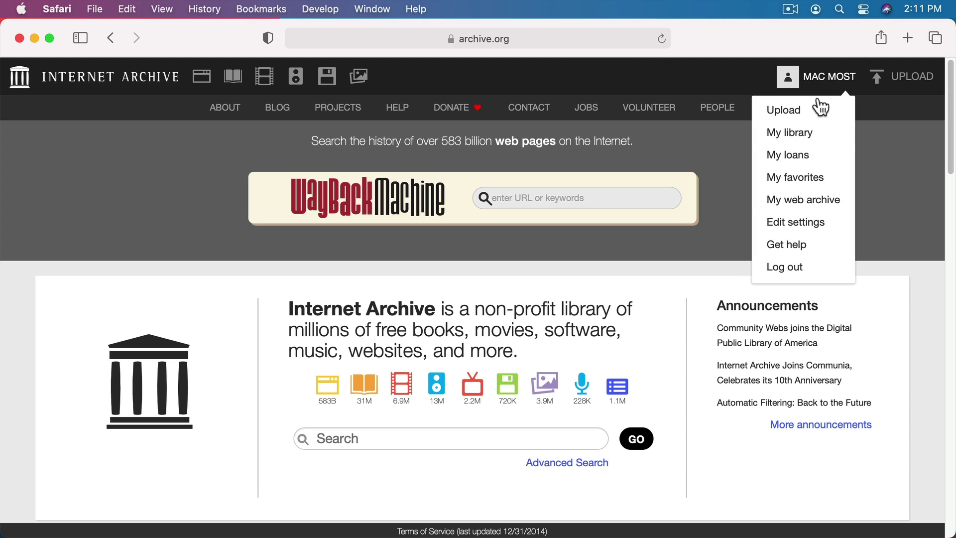
click(805, 219)
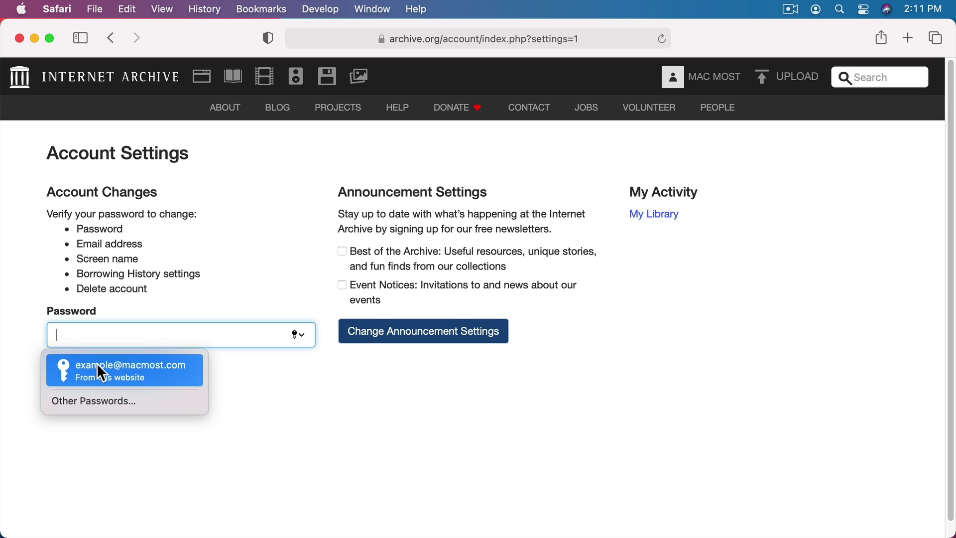
Step: Fill the Password field via Suggest New Password and submit with Change Account Settings
click(297, 334)
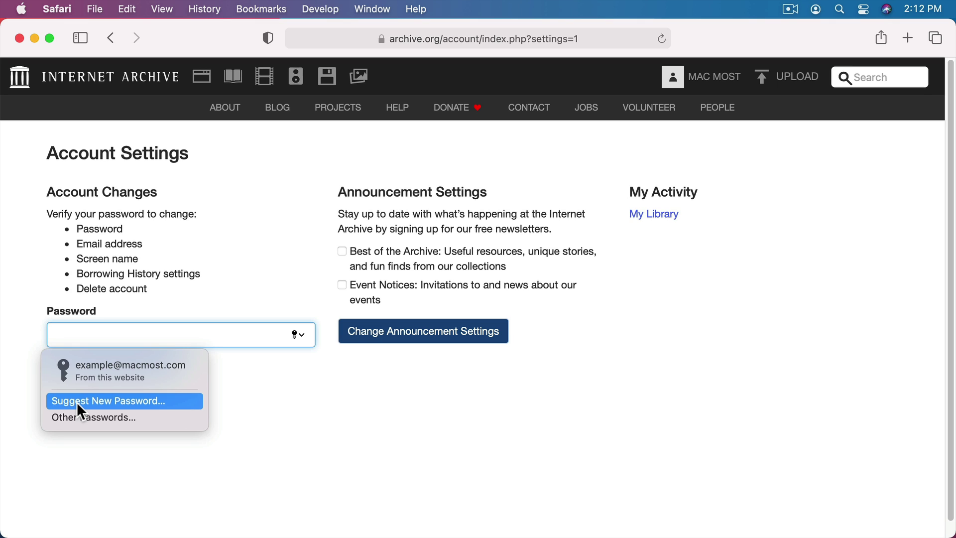
click(76, 402)
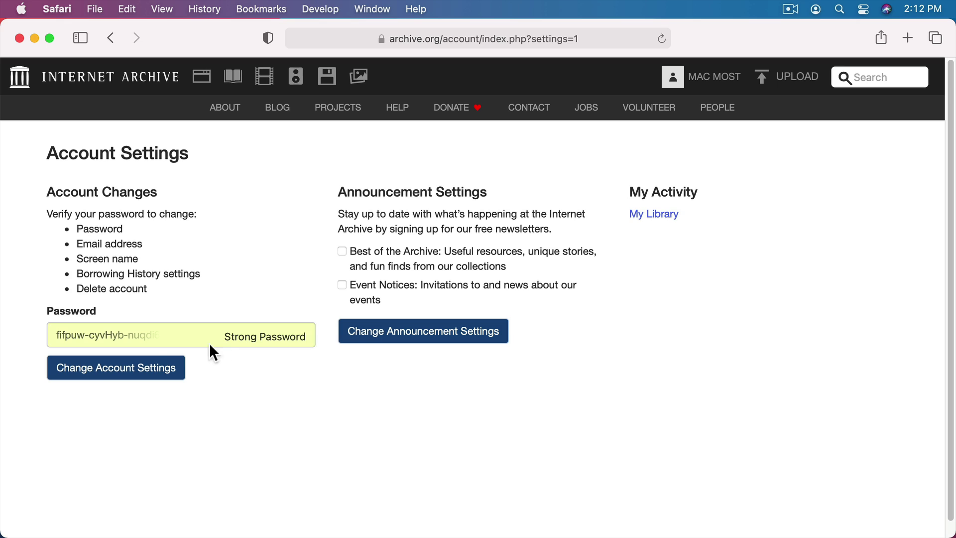
click(100, 371)
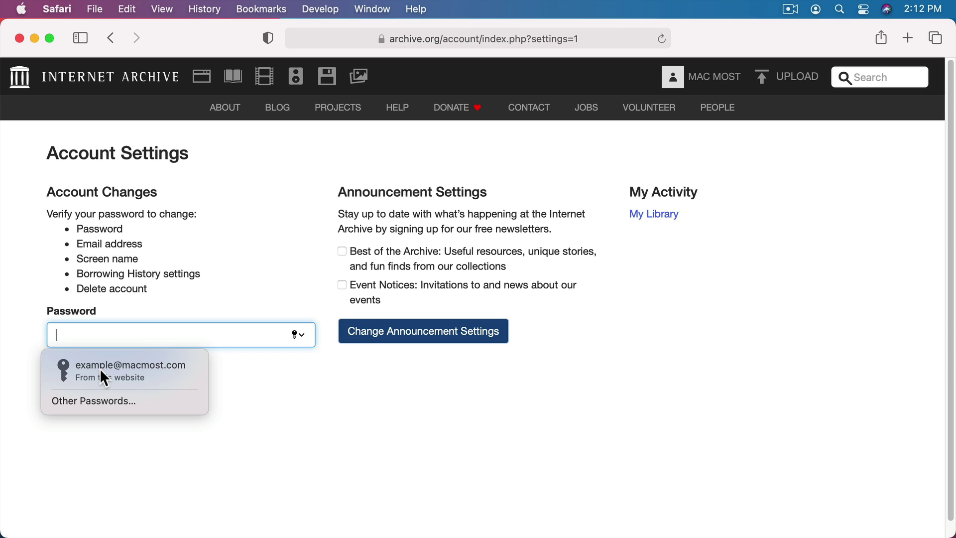
Step: Unlock Safari's Passwords preferences and reveal the currently stored archive.org password
click(70, 9)
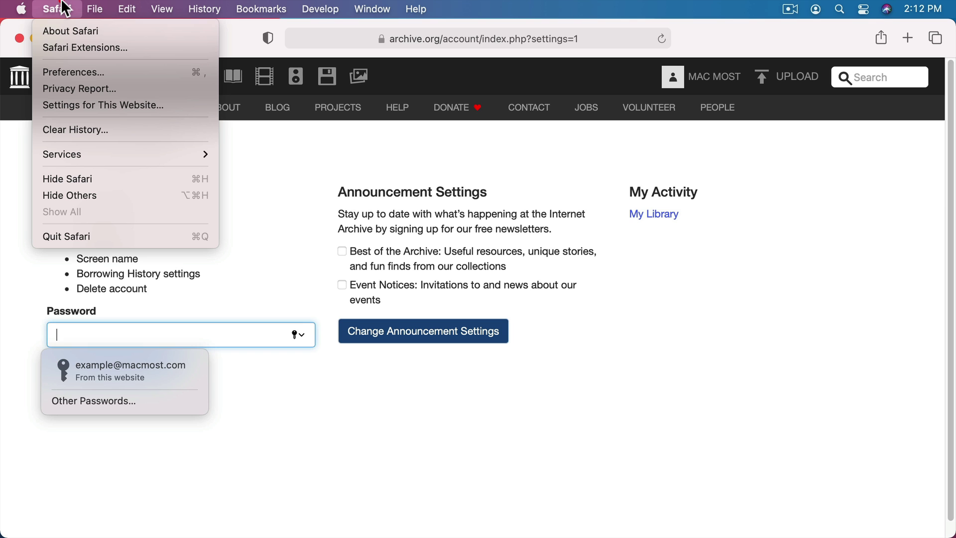
click(73, 70)
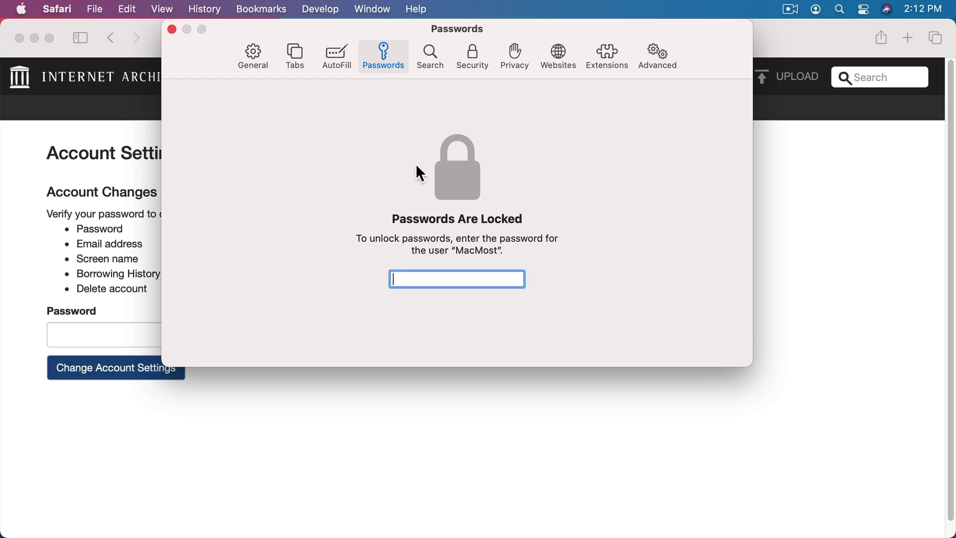
text(***********)
key(Return)
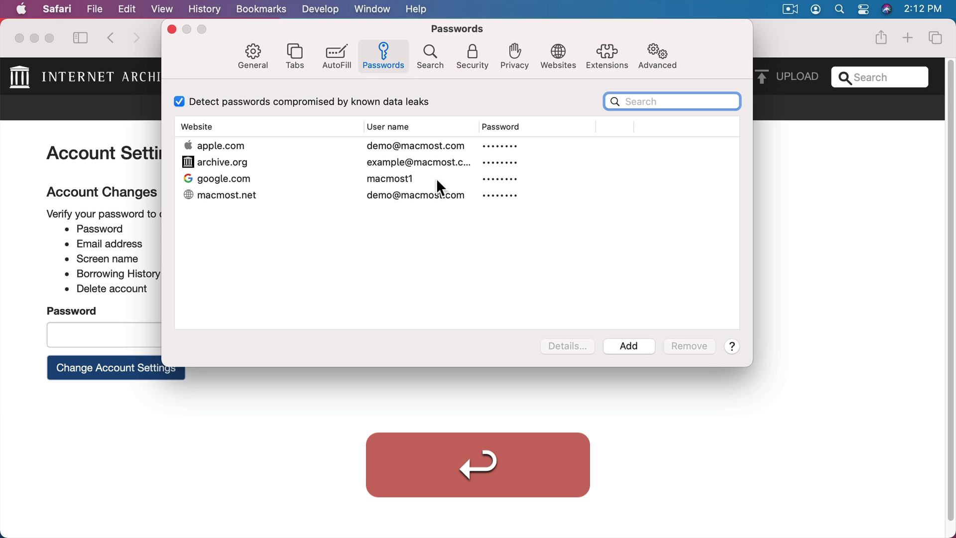
click(494, 161)
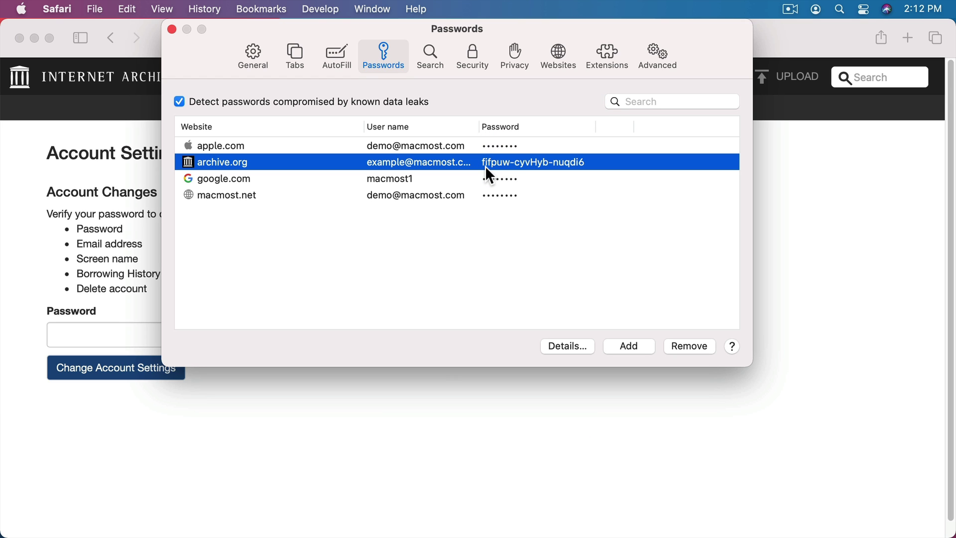
Step: Close Preferences and submit another Safari-suggested strong password on the Account Settings page
key(super+w)
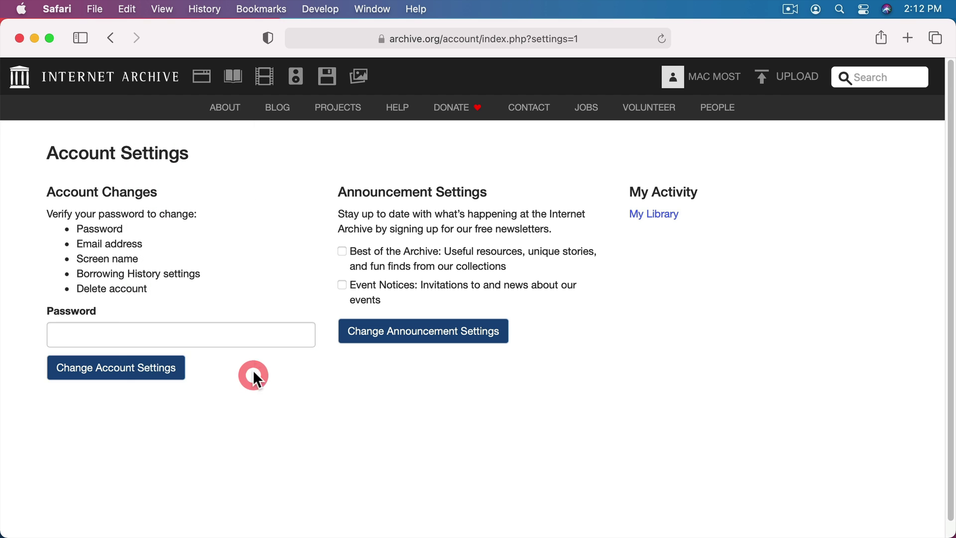
click(247, 334)
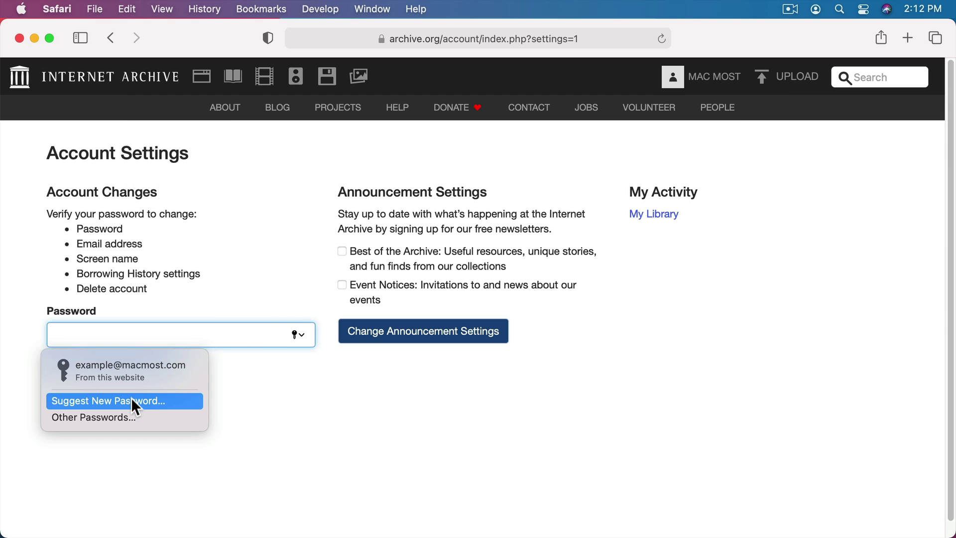
click(131, 401)
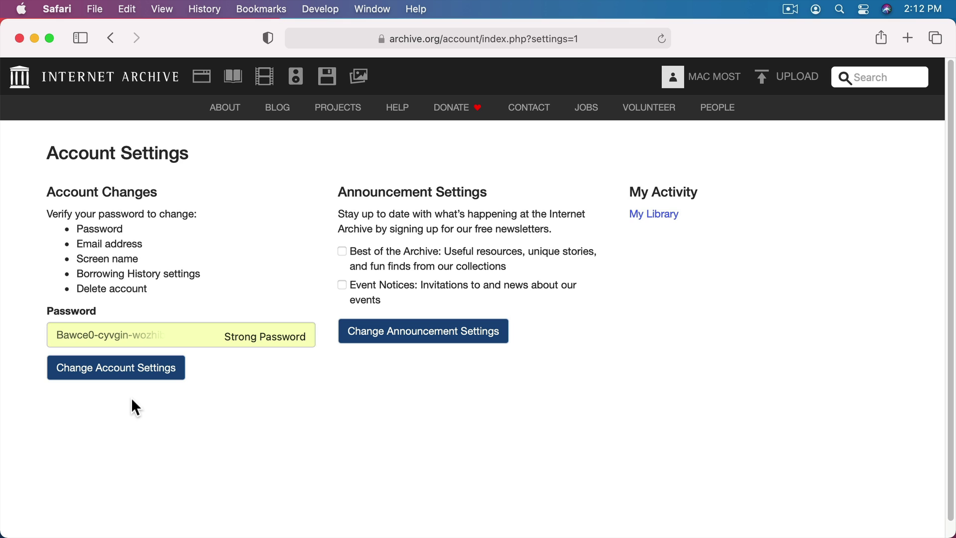
click(93, 371)
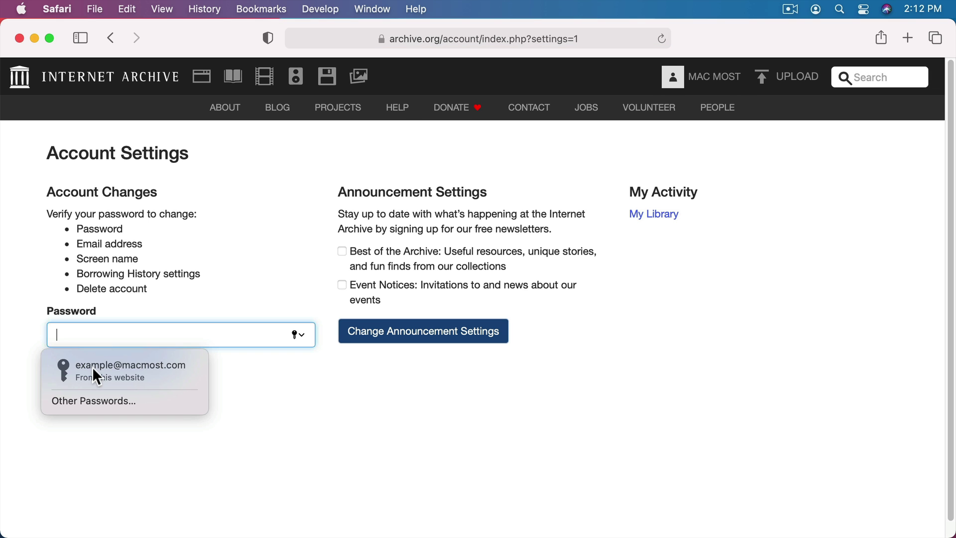
Step: Reopen and unlock Safari's Passwords preferences to confirm the updated archive.org password
click(57, 9)
click(73, 71)
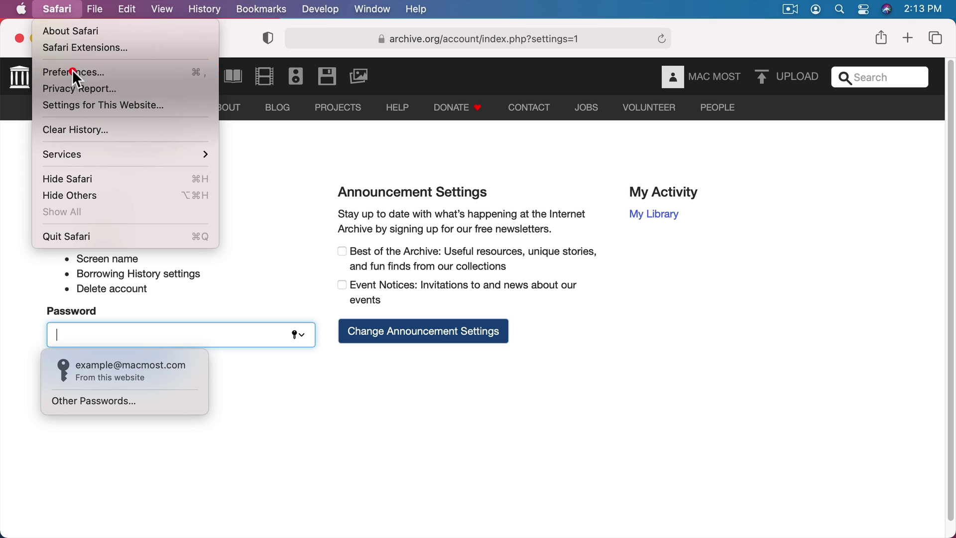
text(••••••••)
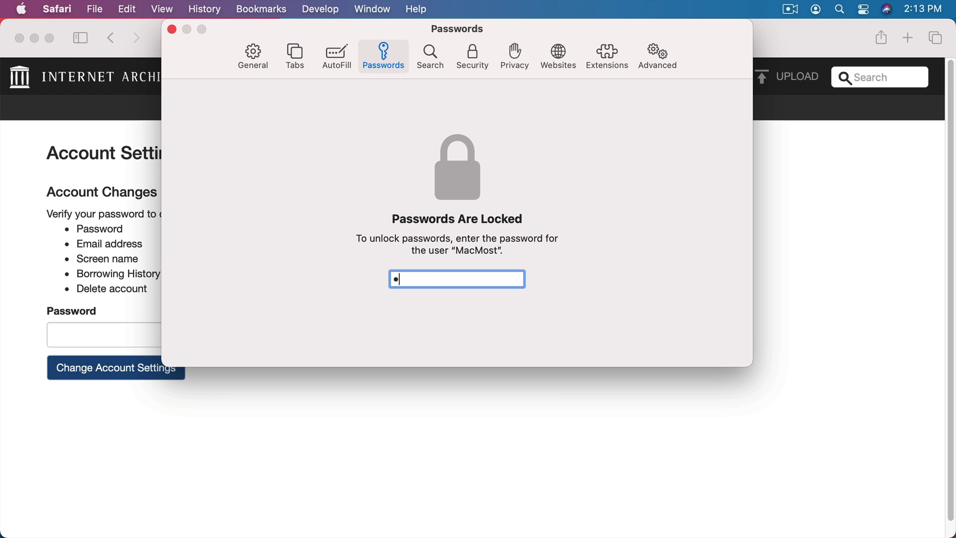
key(Return)
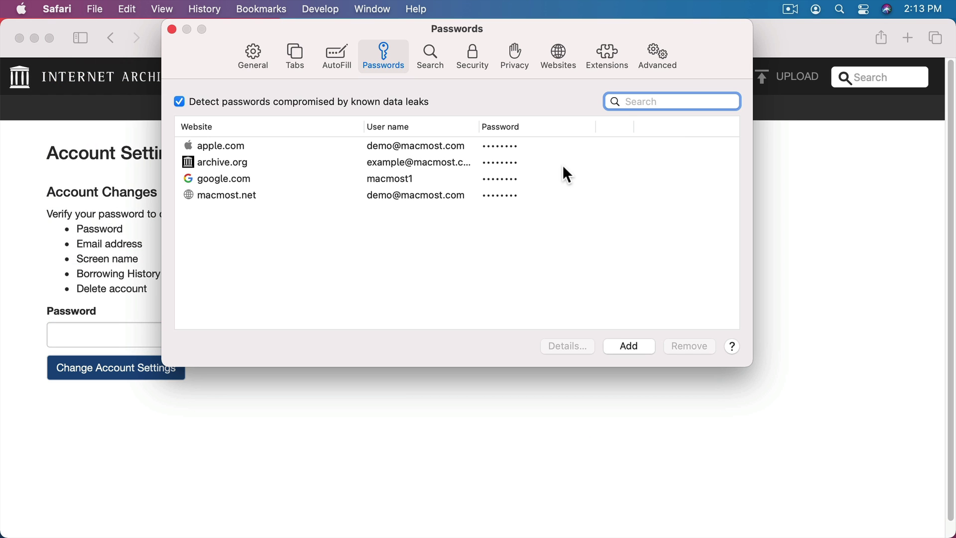
click(506, 162)
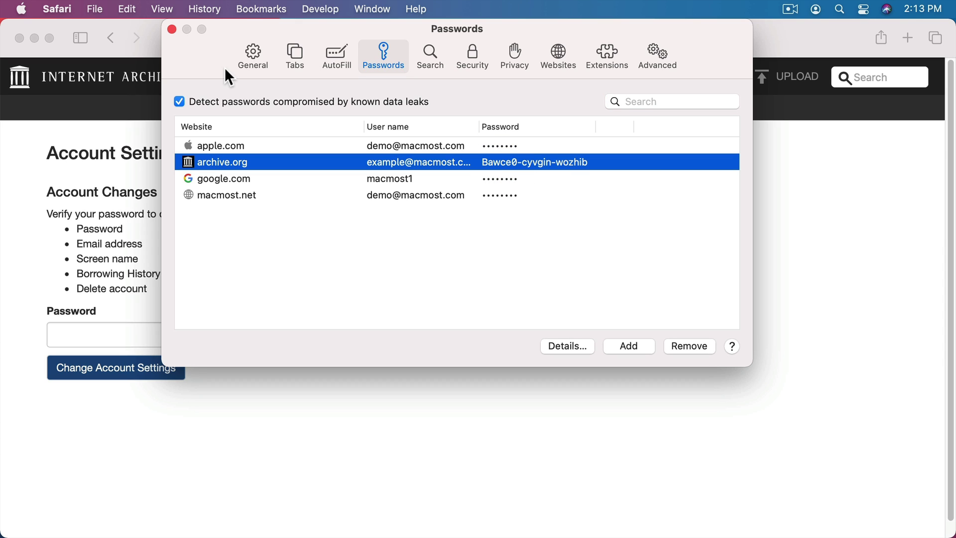
Step: Close Safari's window to leave the Finder desktop showing
click(172, 29)
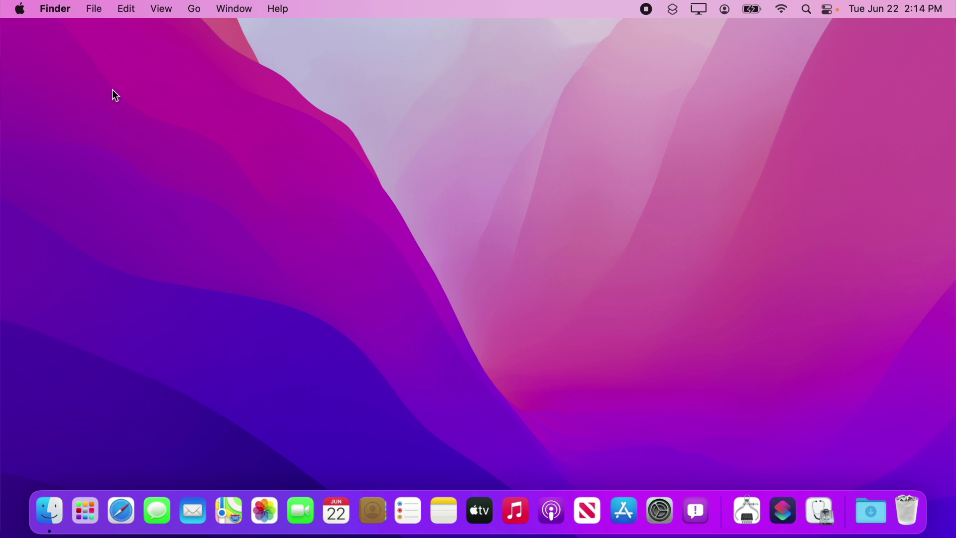
Step: Unlock System Preferences > Passwords with the user password and view the archive.org login's details
click(23, 10)
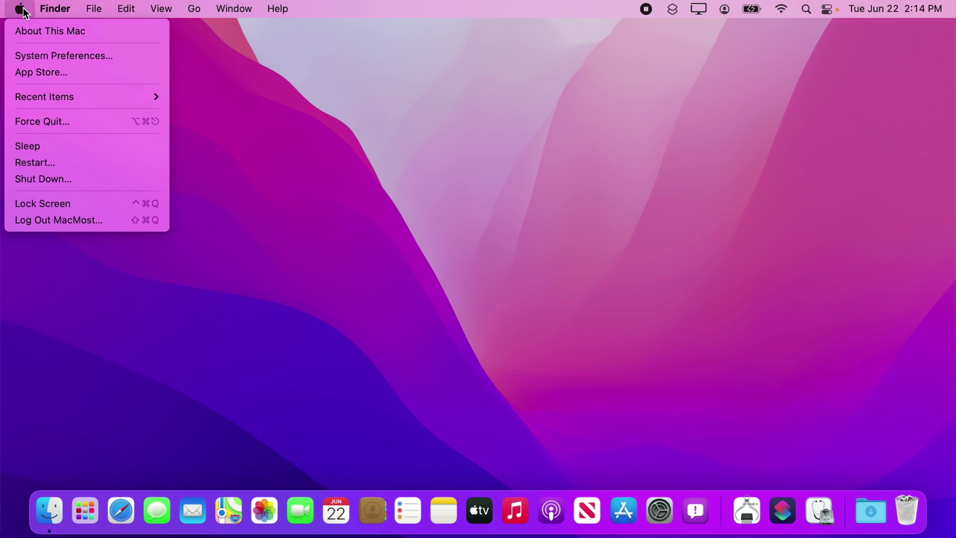
click(34, 56)
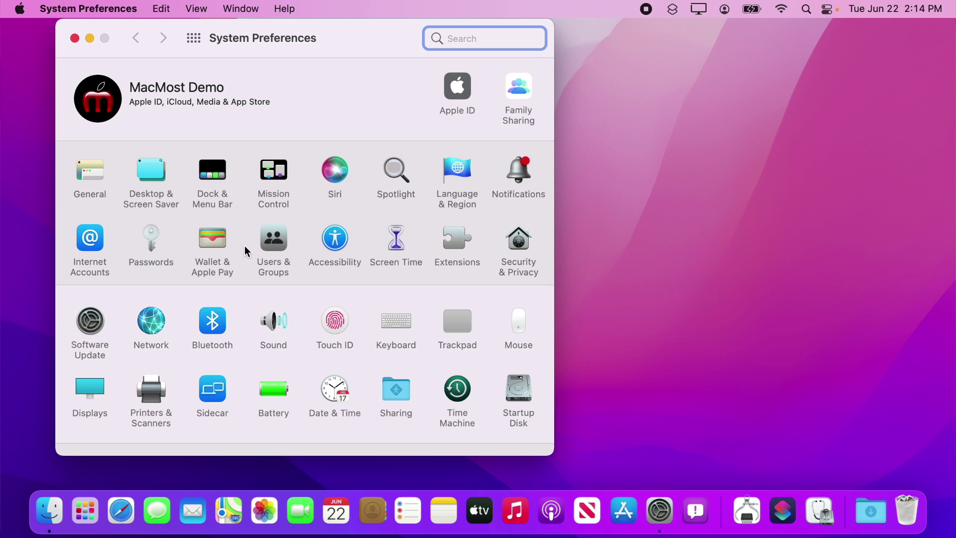
click(144, 238)
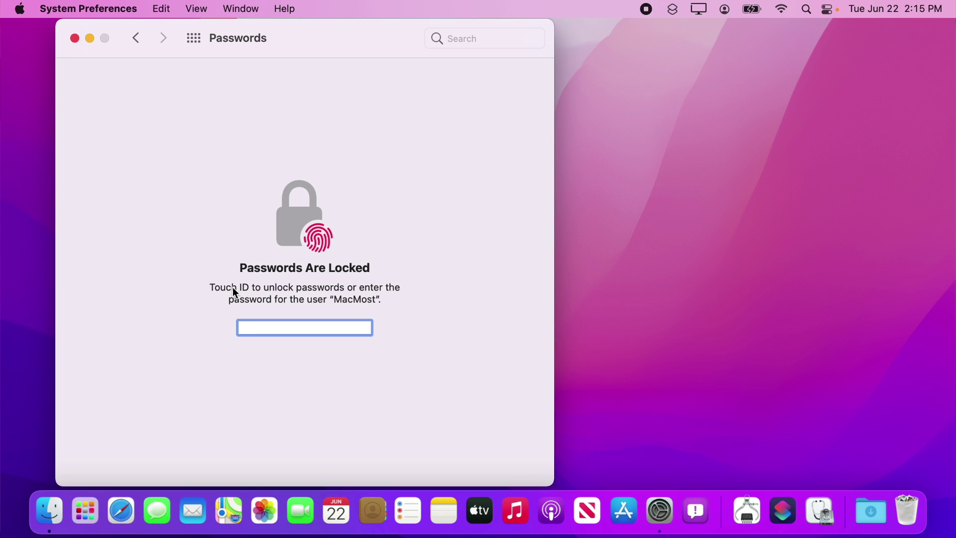
text(••••••••)
key(Return)
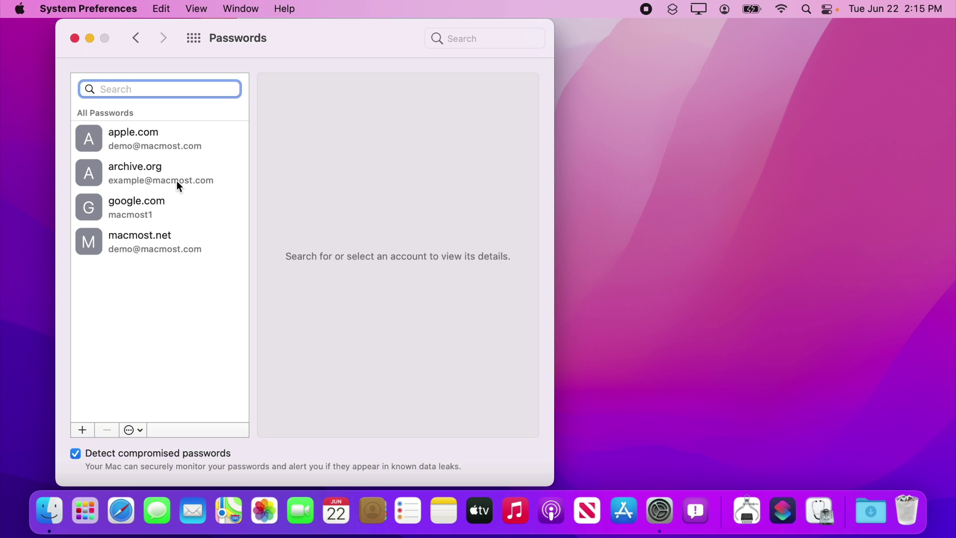
click(158, 186)
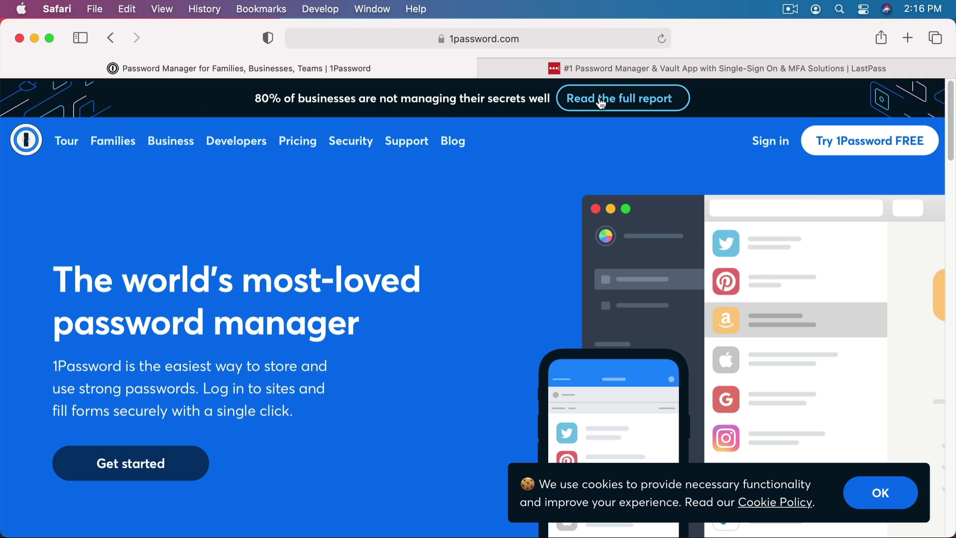
click(615, 68)
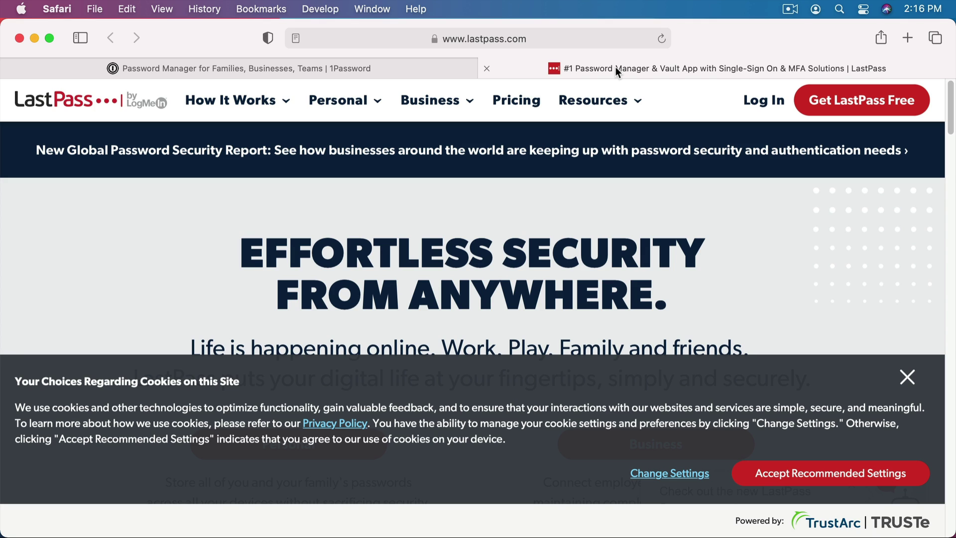
click(387, 65)
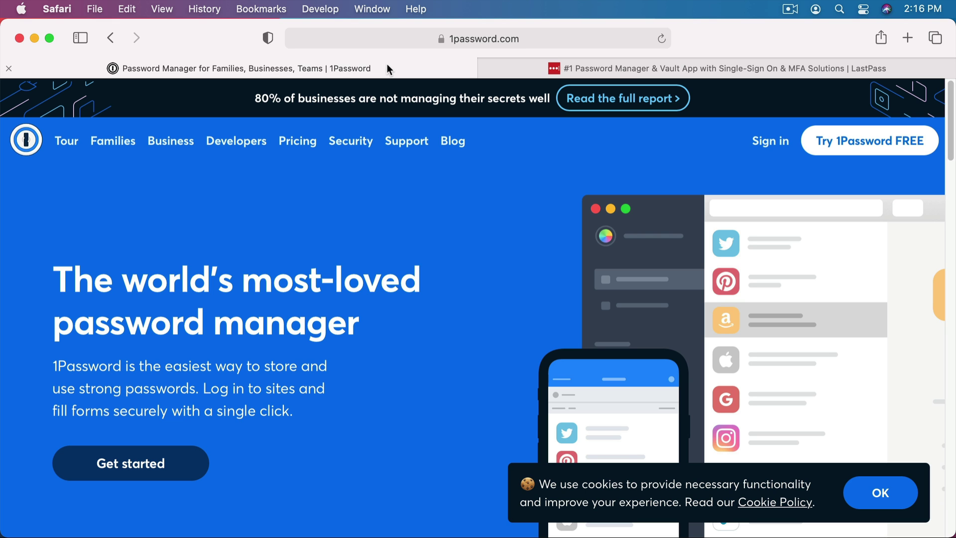